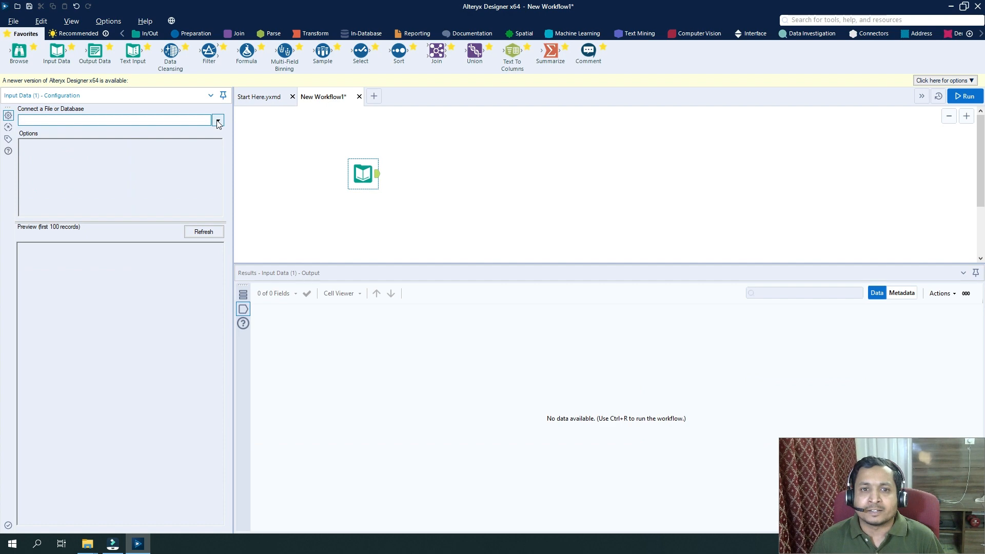
Connect the Input Data tool to the SalesOrders sheet of Sales Data.xlsx and run the workflow
left_click(218, 121)
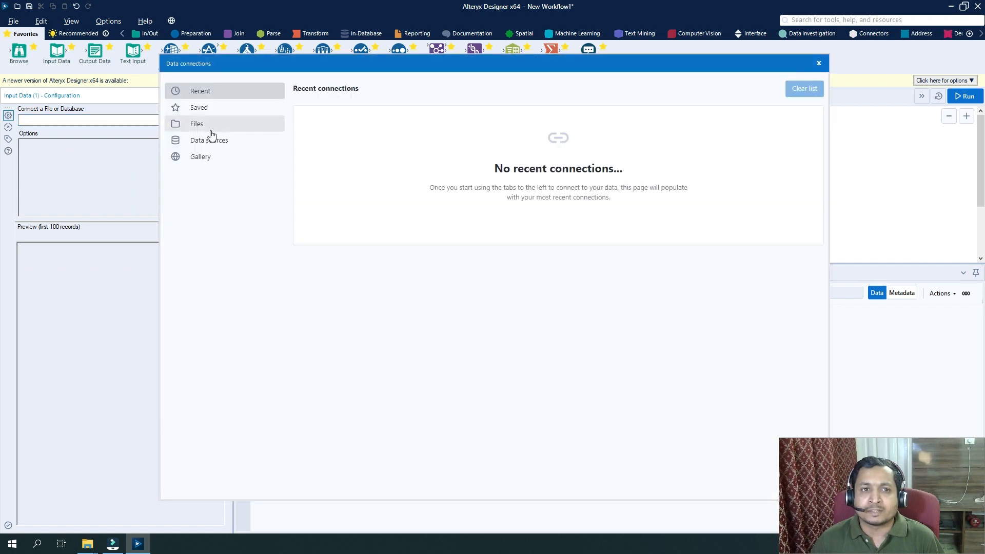
left_click(207, 126)
left_click(597, 129)
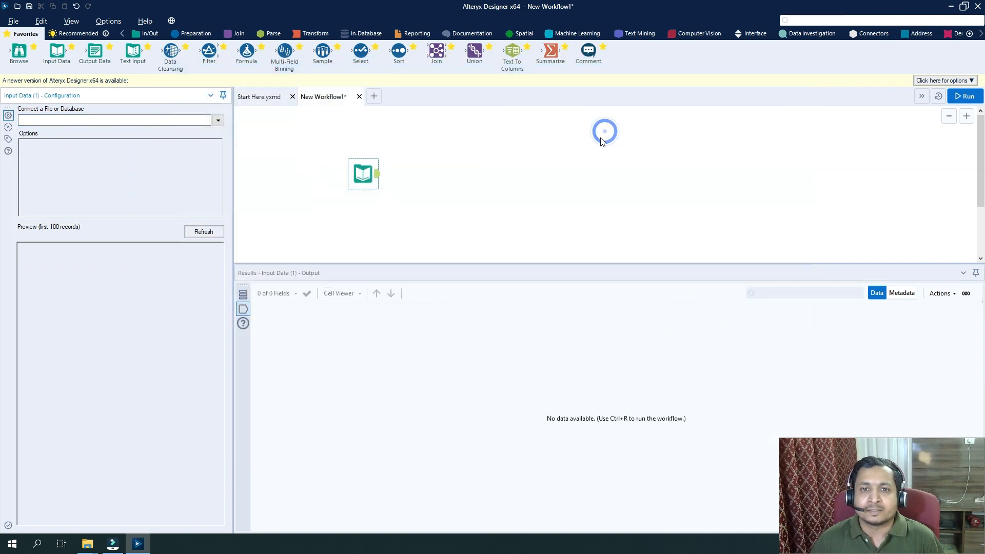
left_click(431, 207)
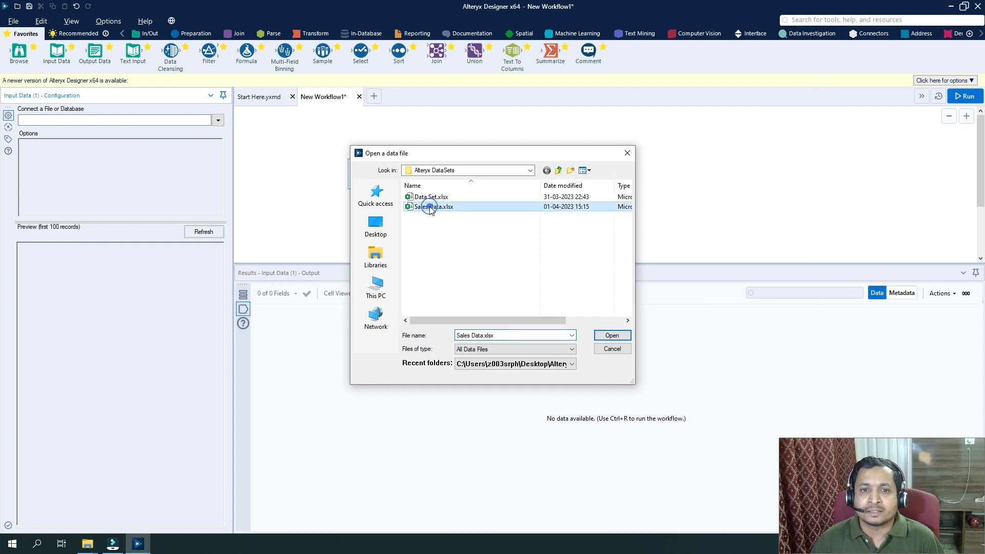
double_click(431, 208)
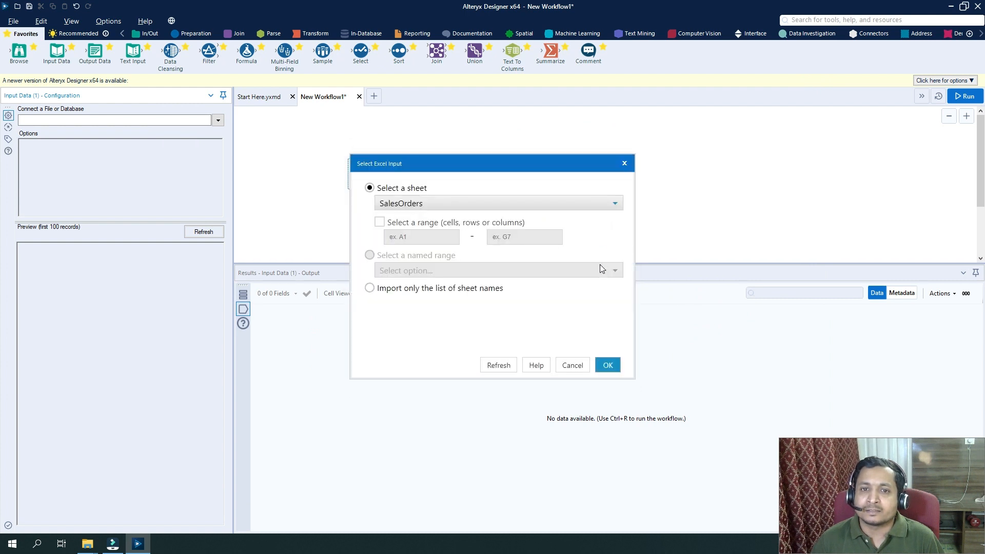
left_click(448, 203)
left_click(420, 216)
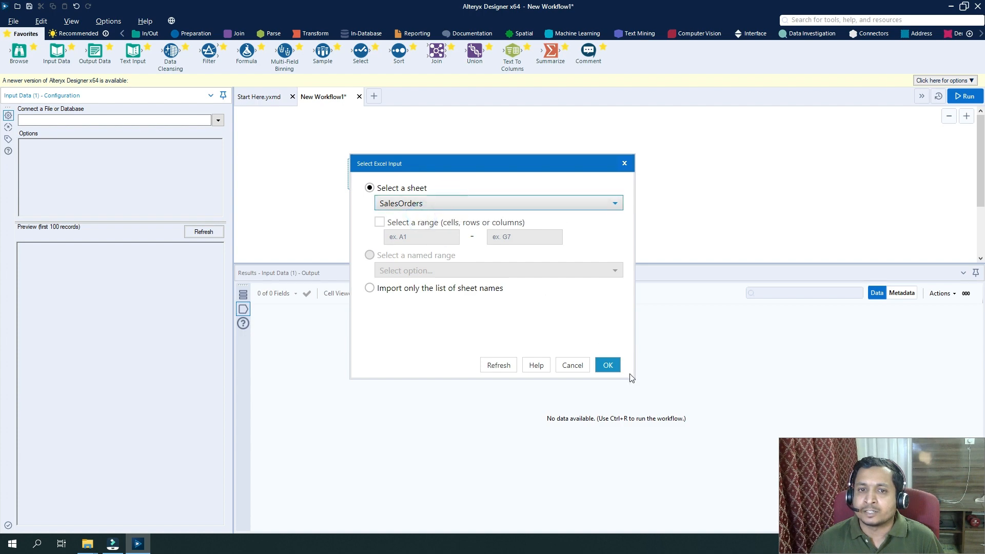
left_click(607, 366)
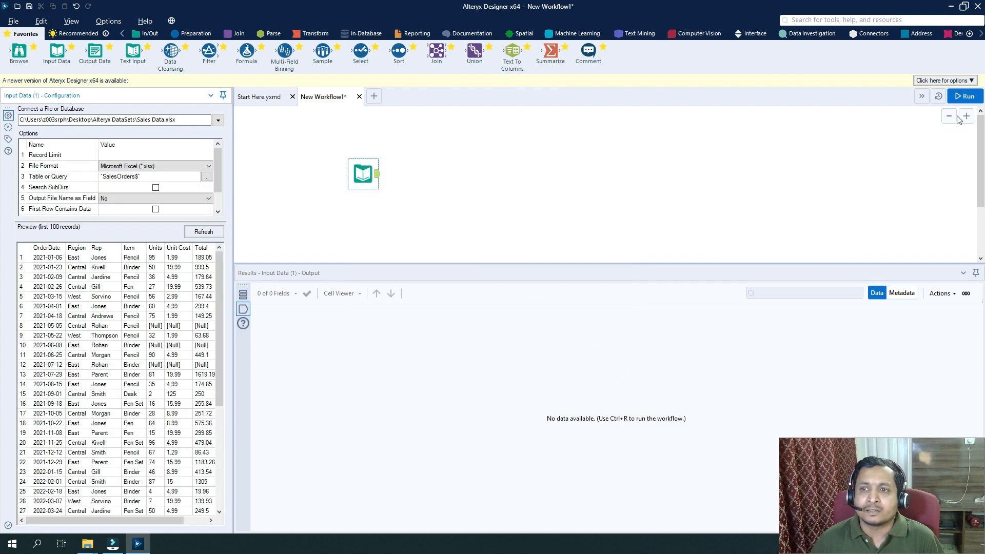
left_click(973, 98)
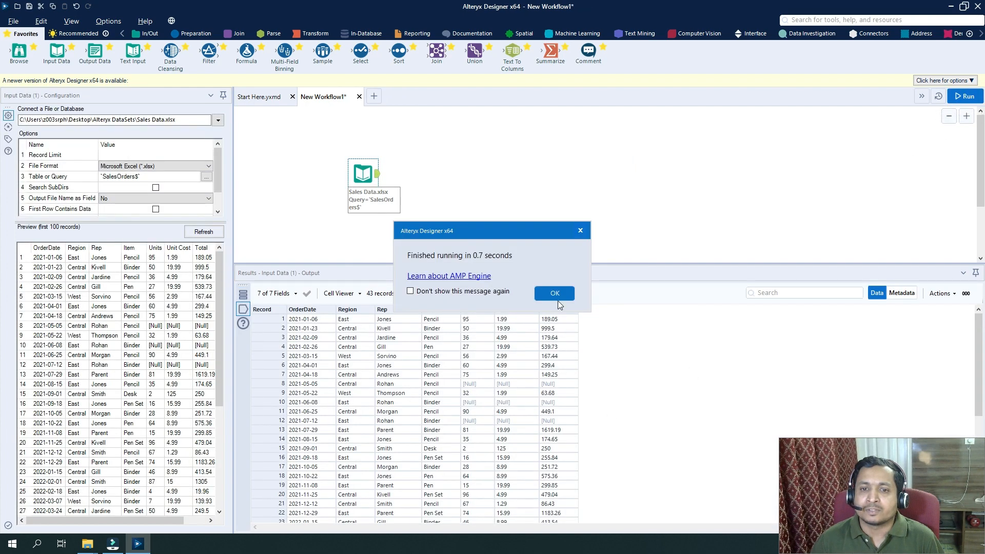
left_click(562, 293)
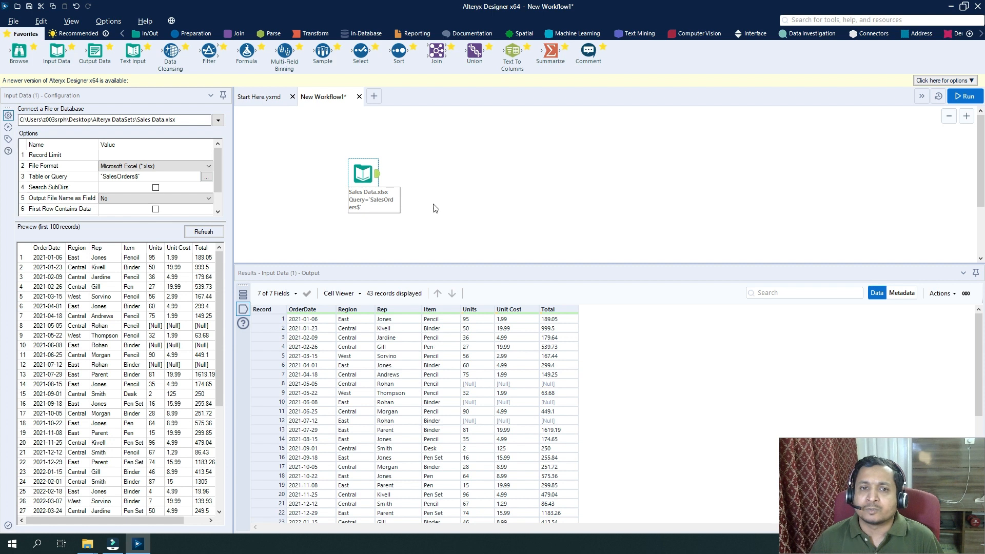
Add a Sort tool connected to the Input Data tool and set it to sort by Units in ascending order
left_click_drag(399, 51, 425, 173)
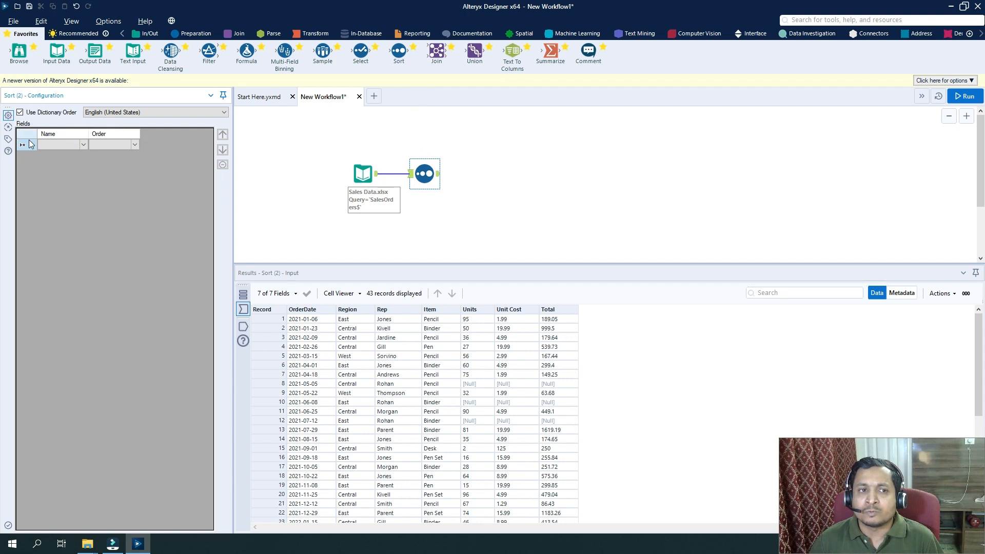
left_click(84, 146)
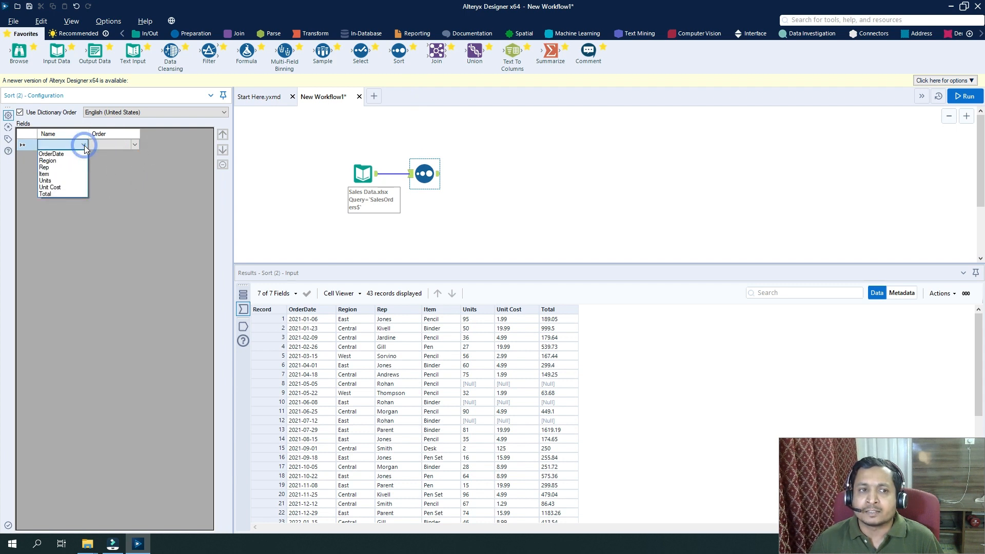
left_click(68, 181)
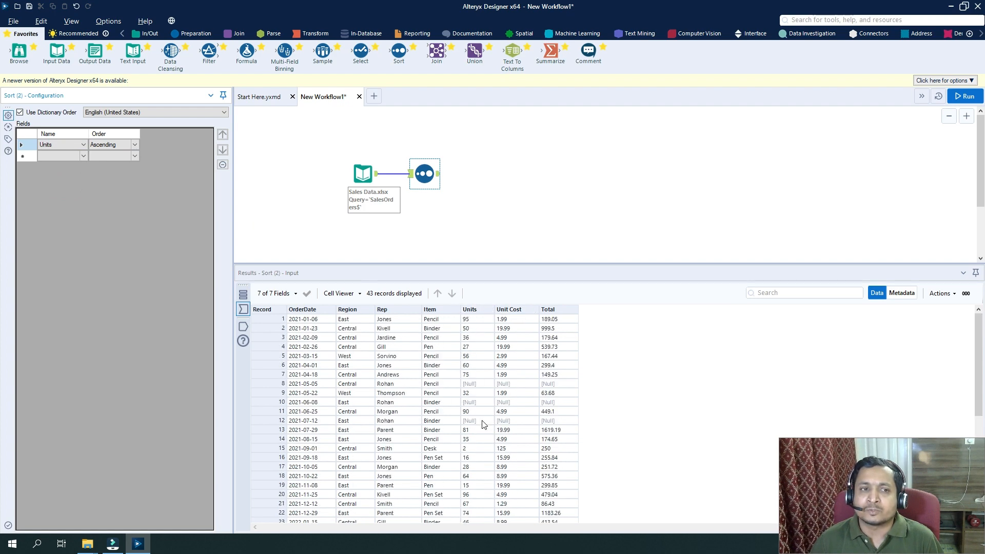
left_click(105, 146)
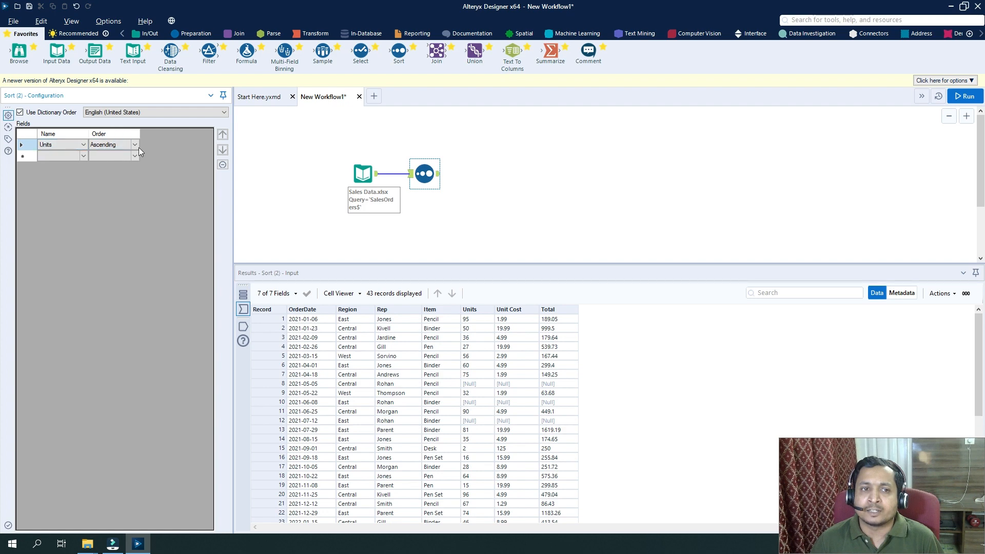
Run the workflow and review the Sort tool's output through to the last record
left_click(967, 96)
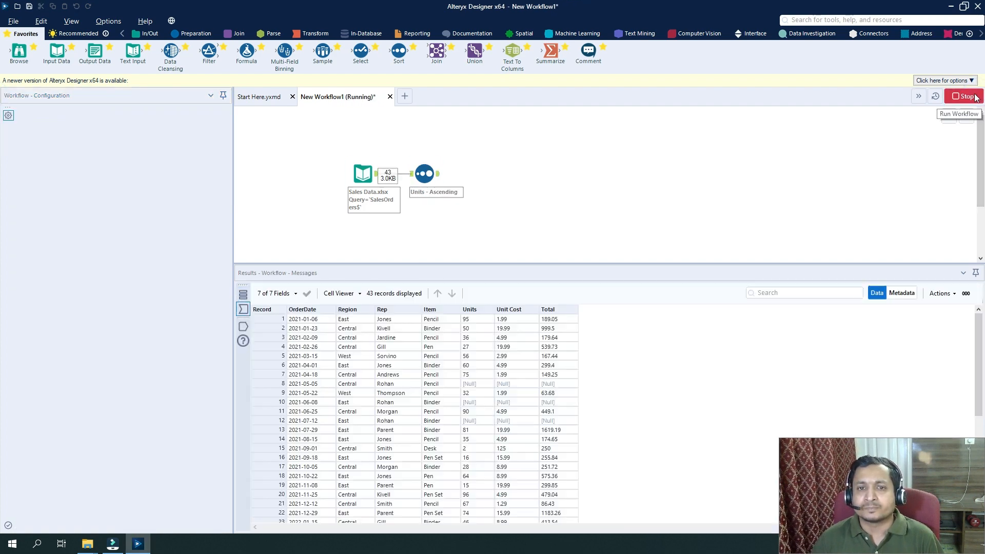
left_click(564, 295)
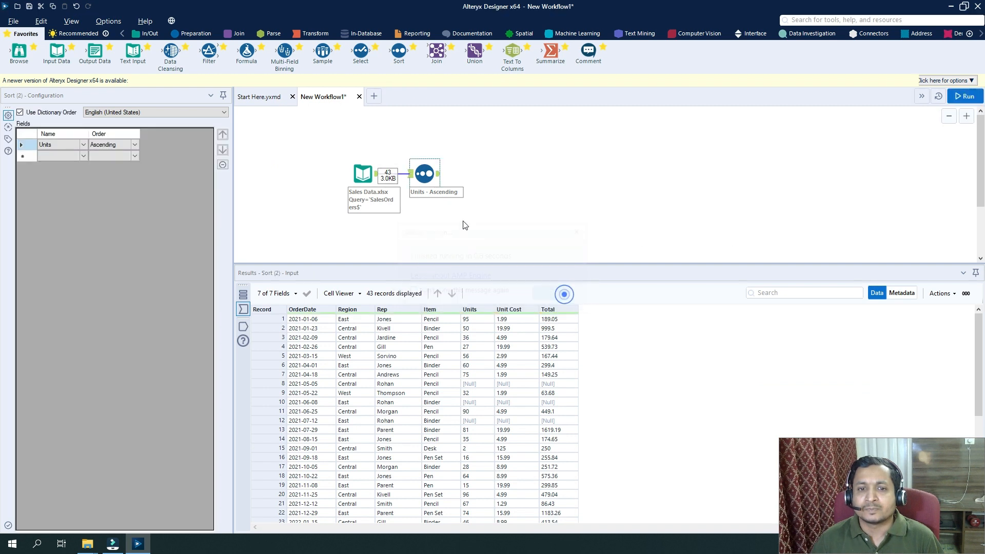
left_click(438, 173)
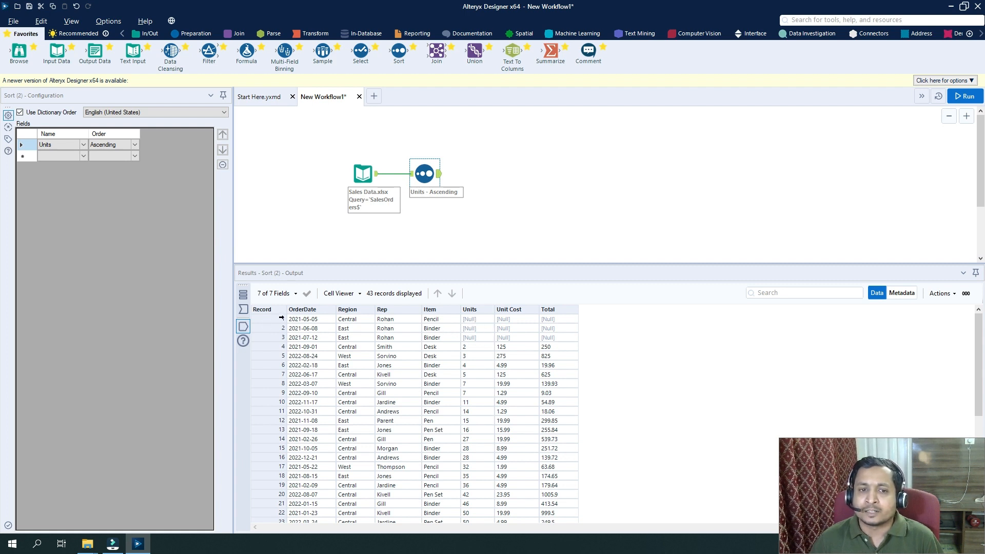
left_click_drag(281, 316, 283, 341)
scroll(488, 359, "down", 7)
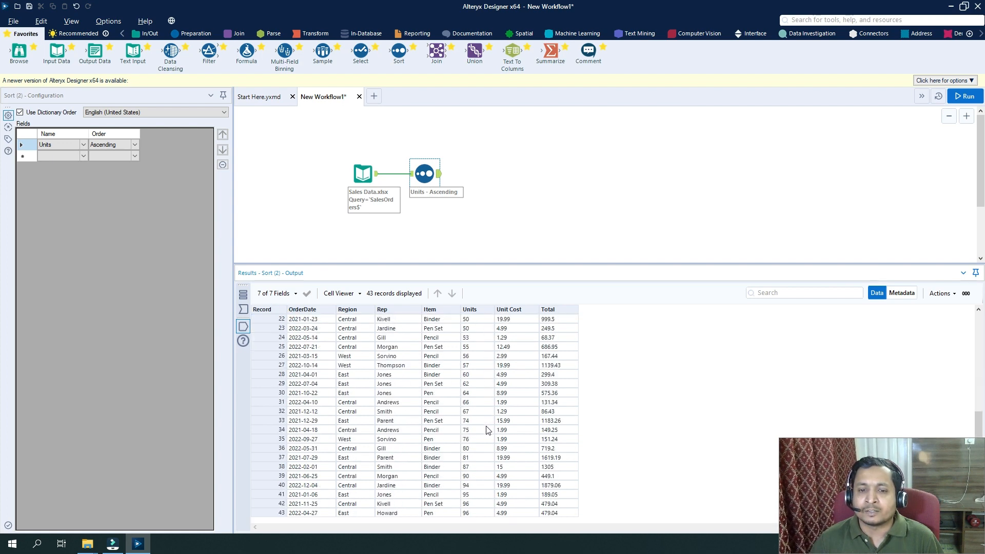
left_click(471, 513)
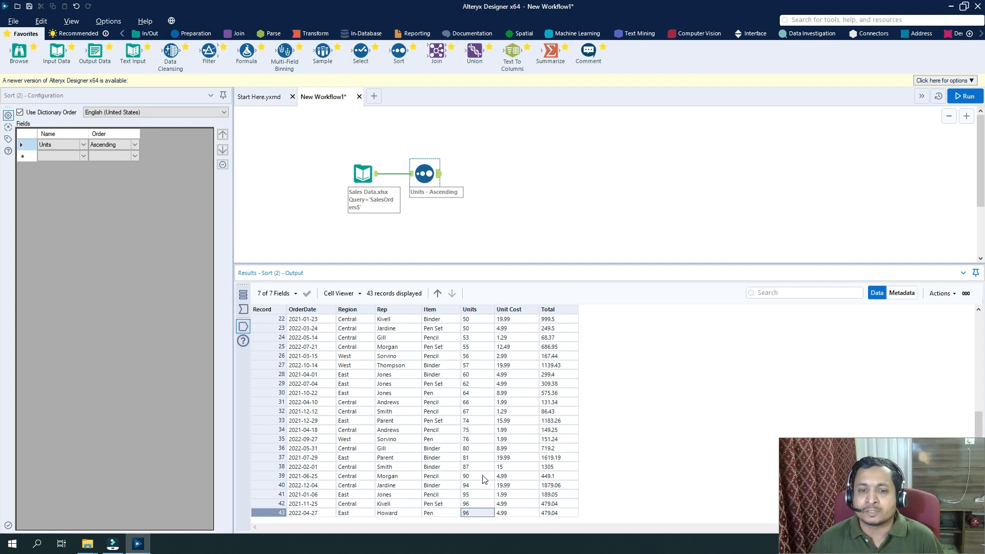
Set the Units sort order to Descending and rerun the workflow to review the sorted records
left_click(135, 145)
left_click(115, 159)
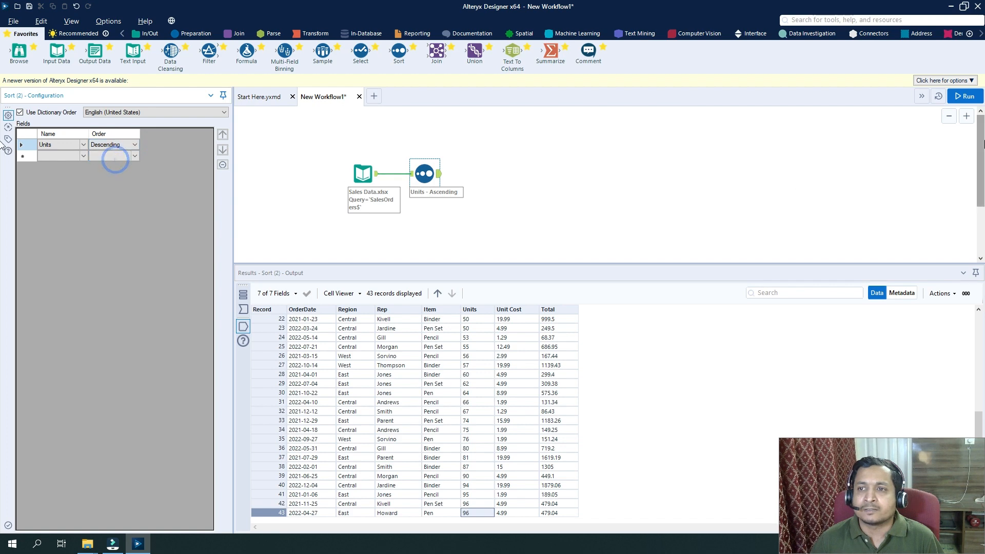
left_click(964, 96)
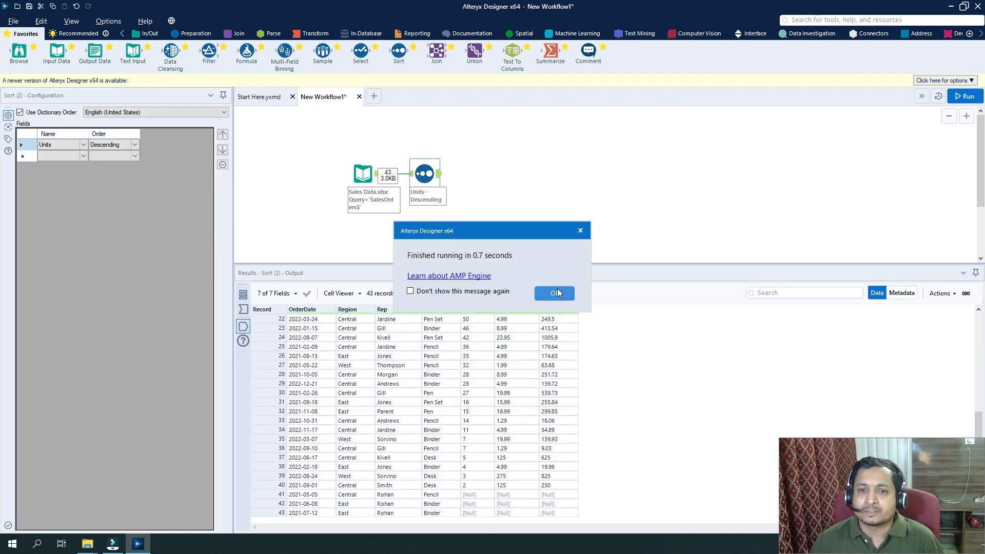
left_click(557, 291)
scroll(477, 367, "up", 7)
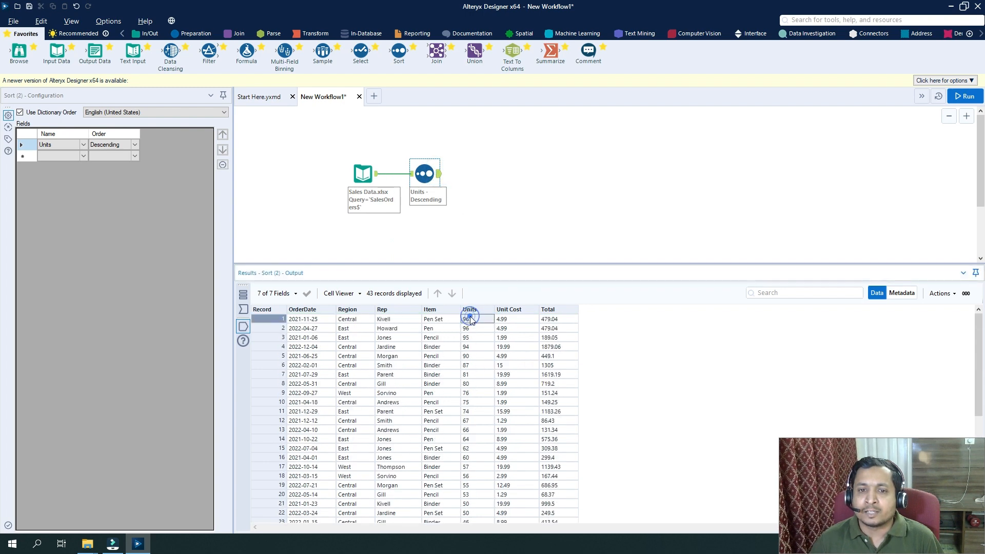
scroll(506, 442, "down", 7)
left_click_drag(477, 495, 476, 533)
scroll(474, 410, "up", 7)
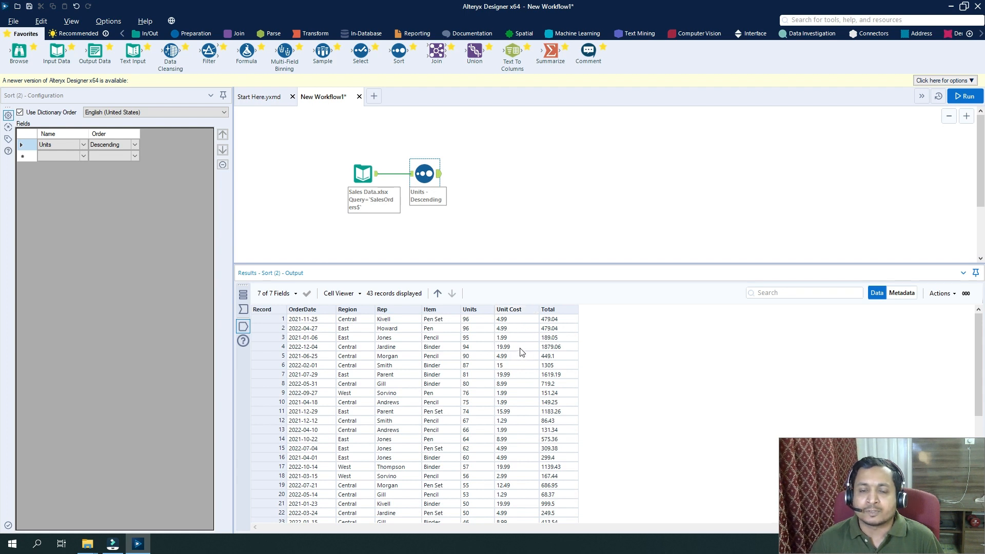
Add Unit Cost as a second sort field in descending order and rerun the workflow
left_click(82, 157)
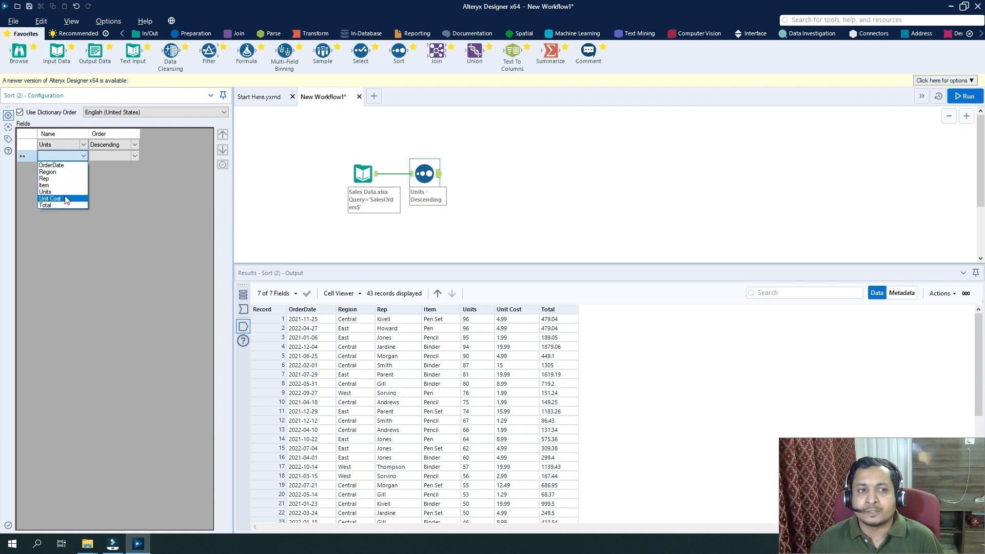
left_click(66, 199)
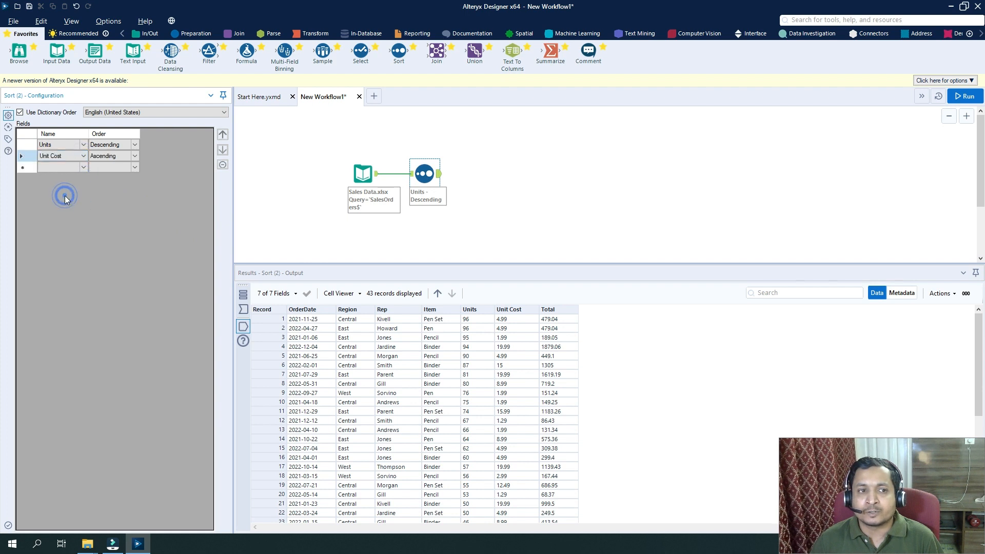
left_click(136, 154)
left_click(128, 171)
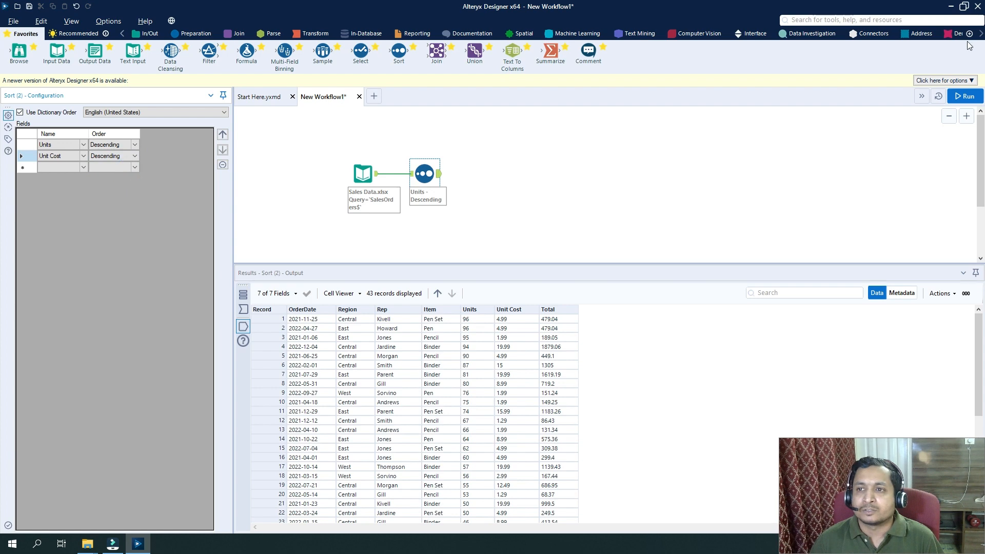
left_click(969, 97)
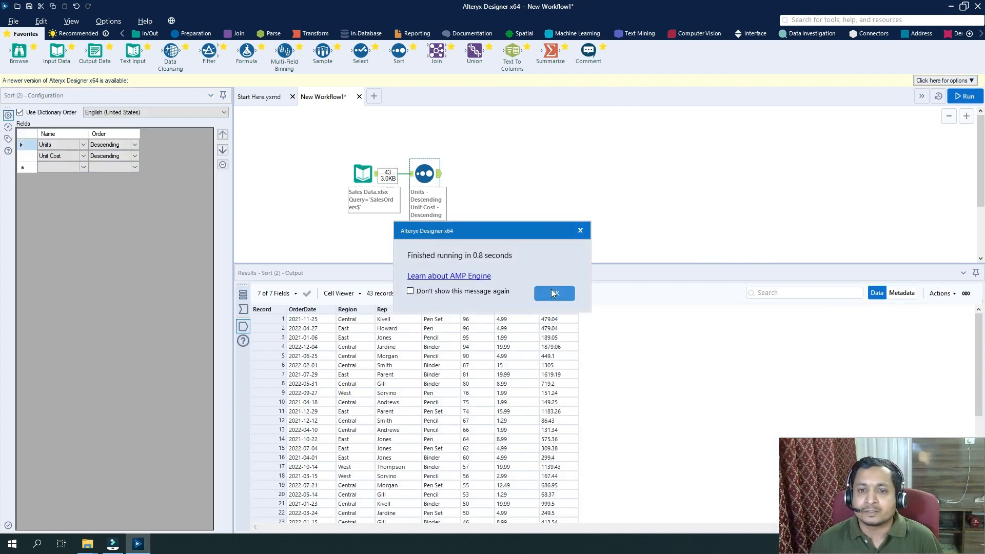
left_click(556, 293)
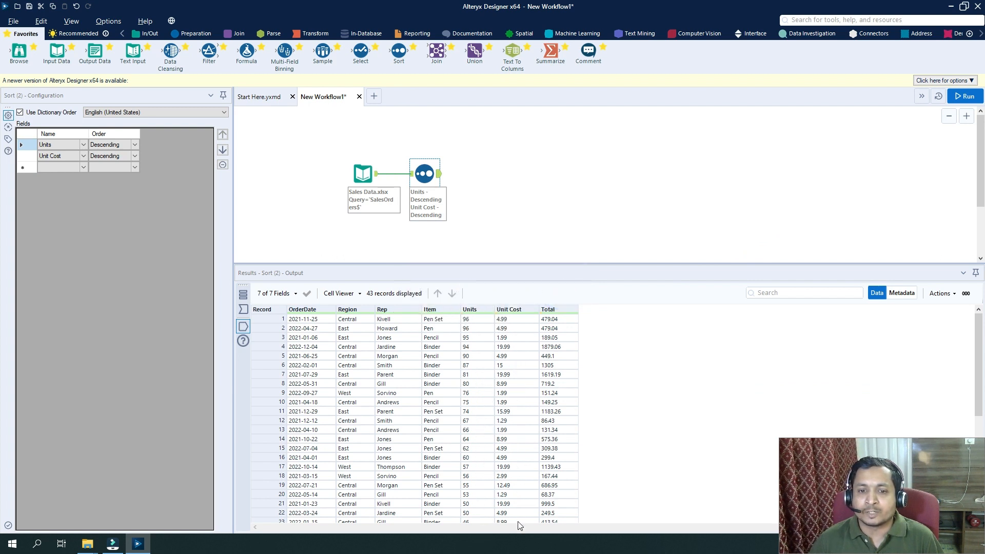
left_click(77, 166)
left_click(84, 167)
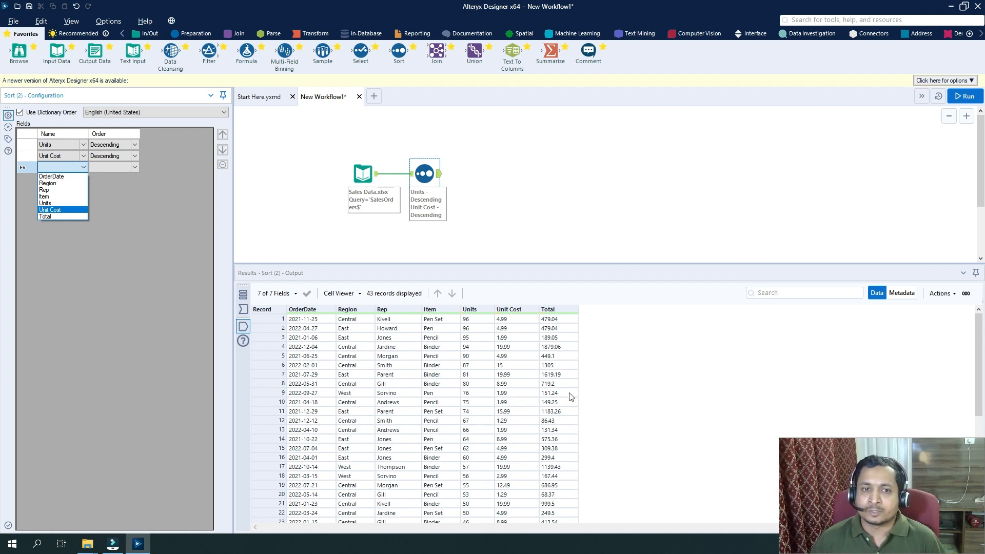
left_click(488, 219)
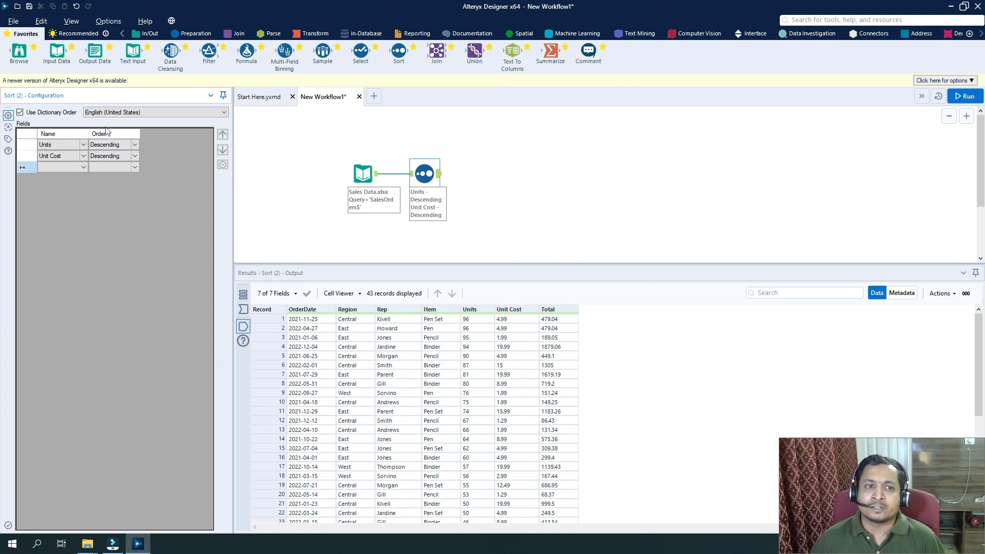
left_click(109, 167)
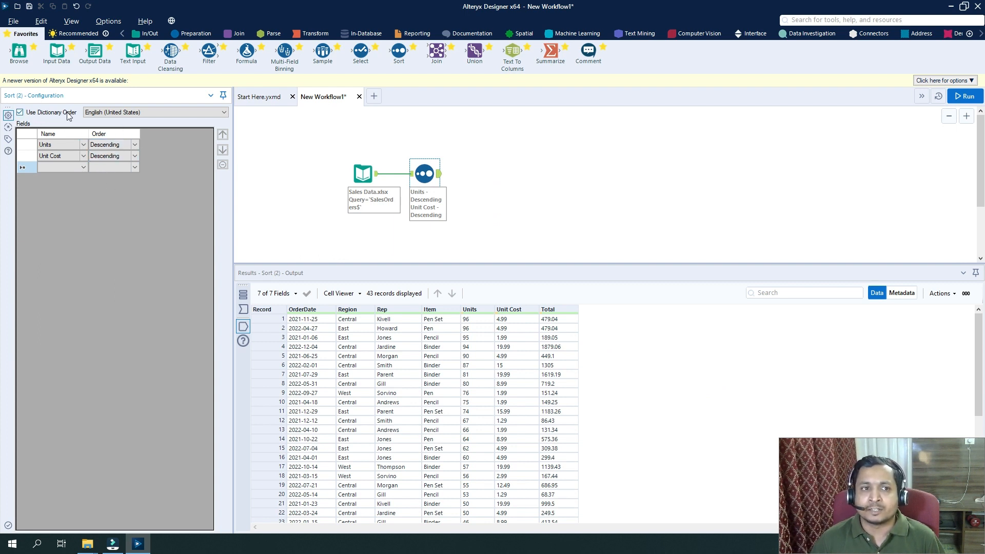
Examine the languages offered for the Sort tool's Use Dictionary Order option
left_click(121, 112)
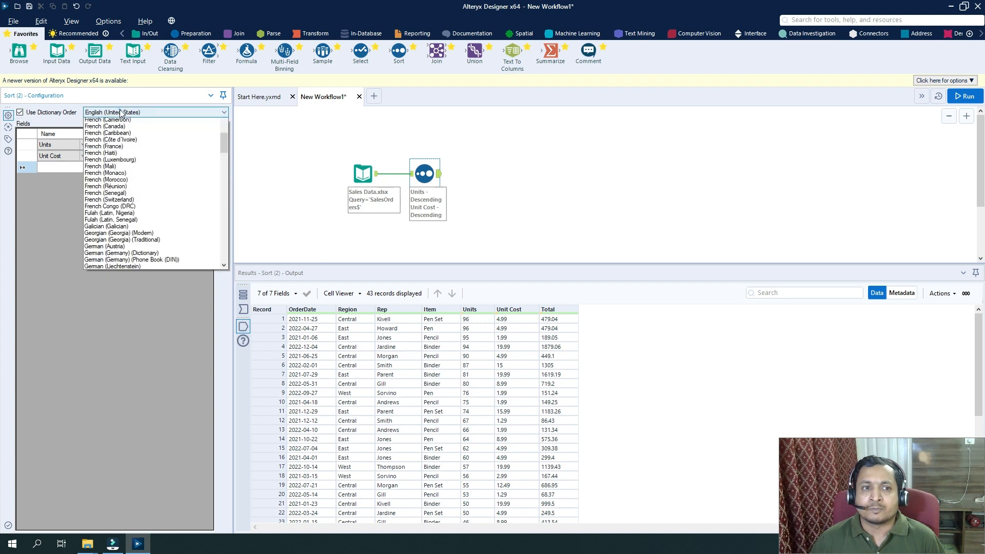
scroll(151, 188, "up", 10)
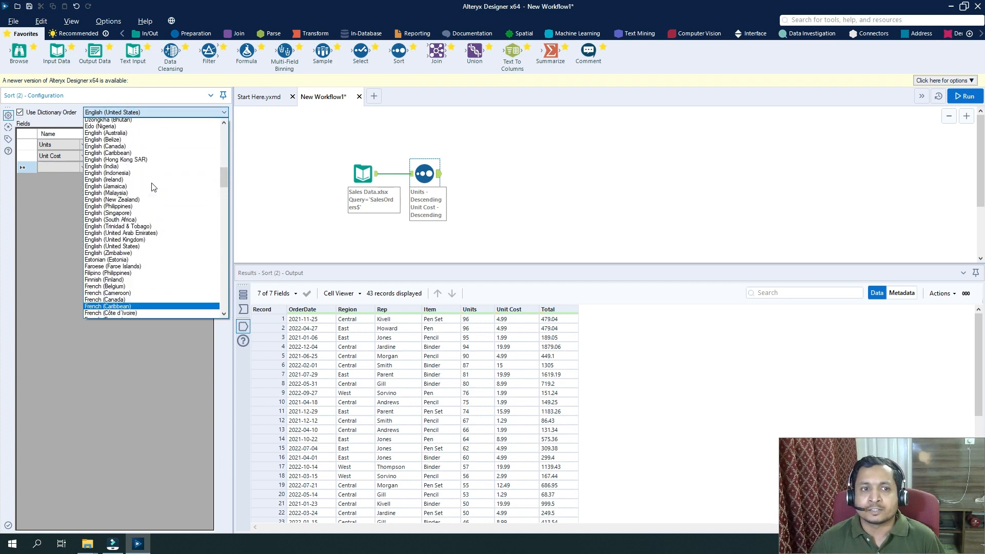
scroll(152, 187, "up", 5)
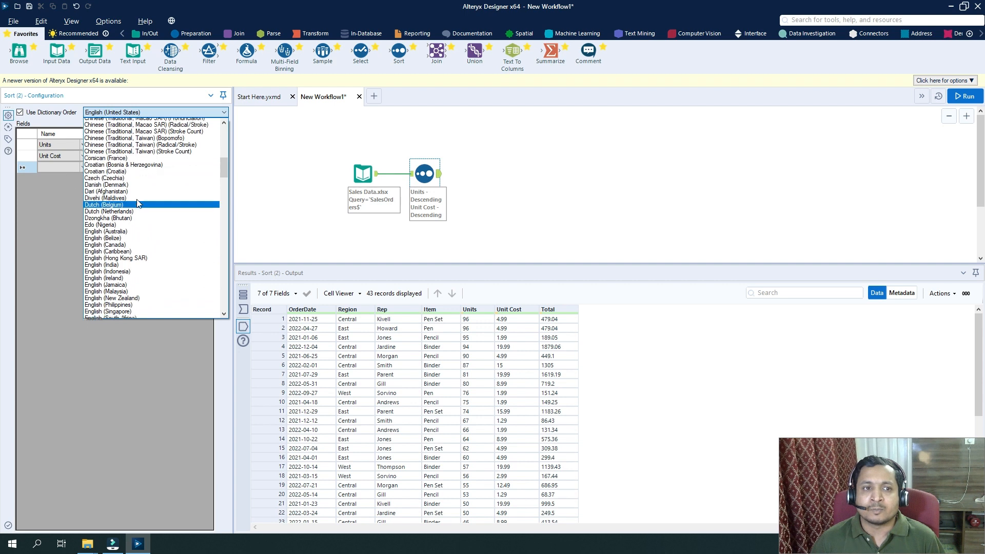
scroll(138, 204, "up", 9)
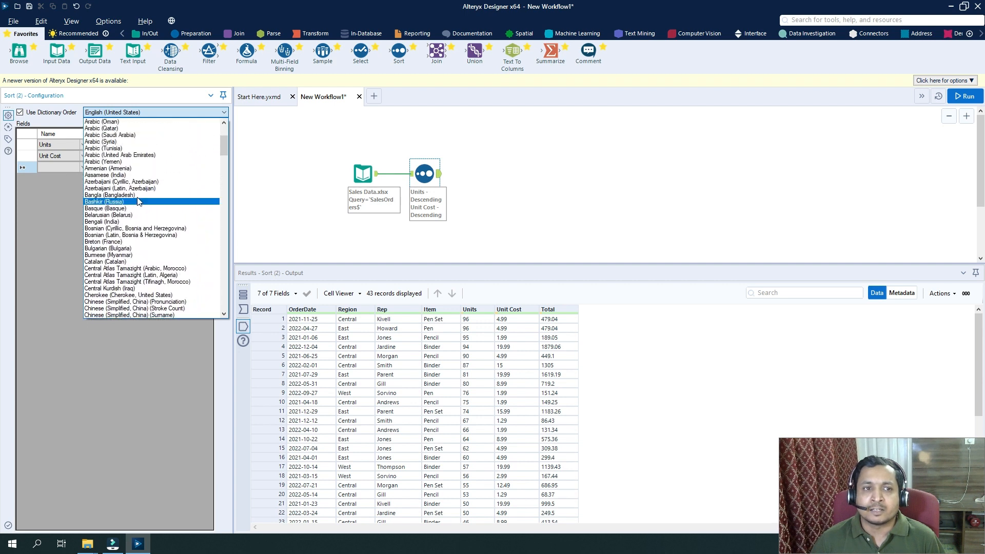
left_click(288, 232)
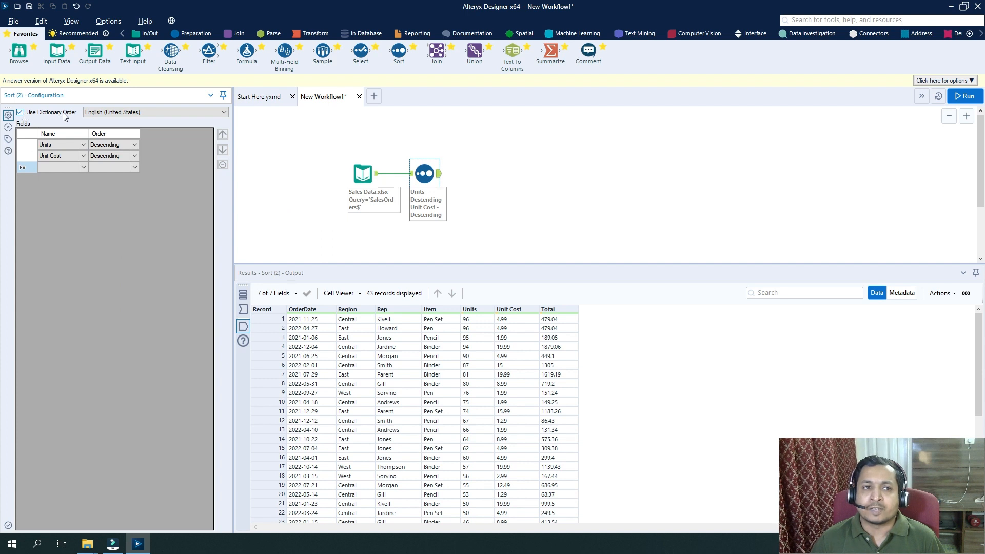
left_click(114, 113)
left_click(53, 103)
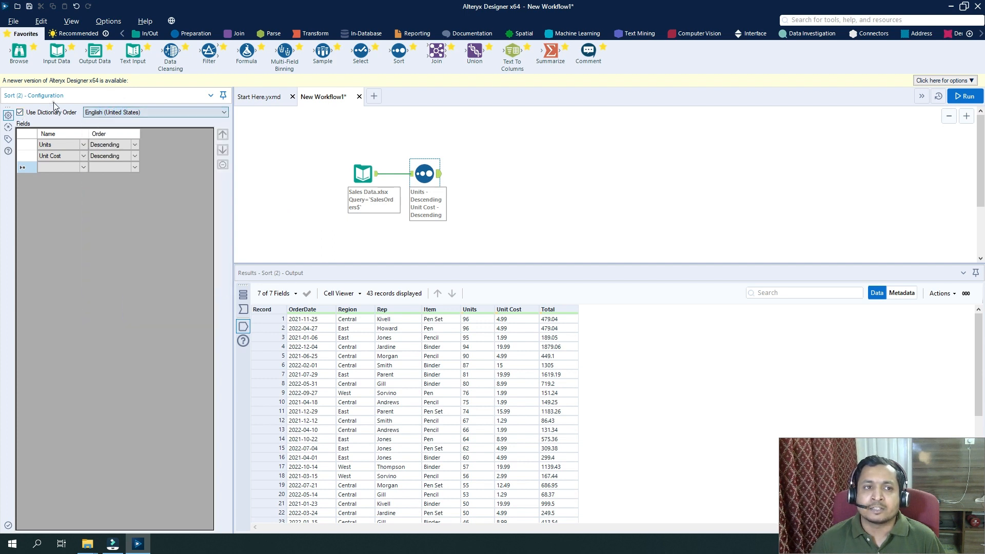